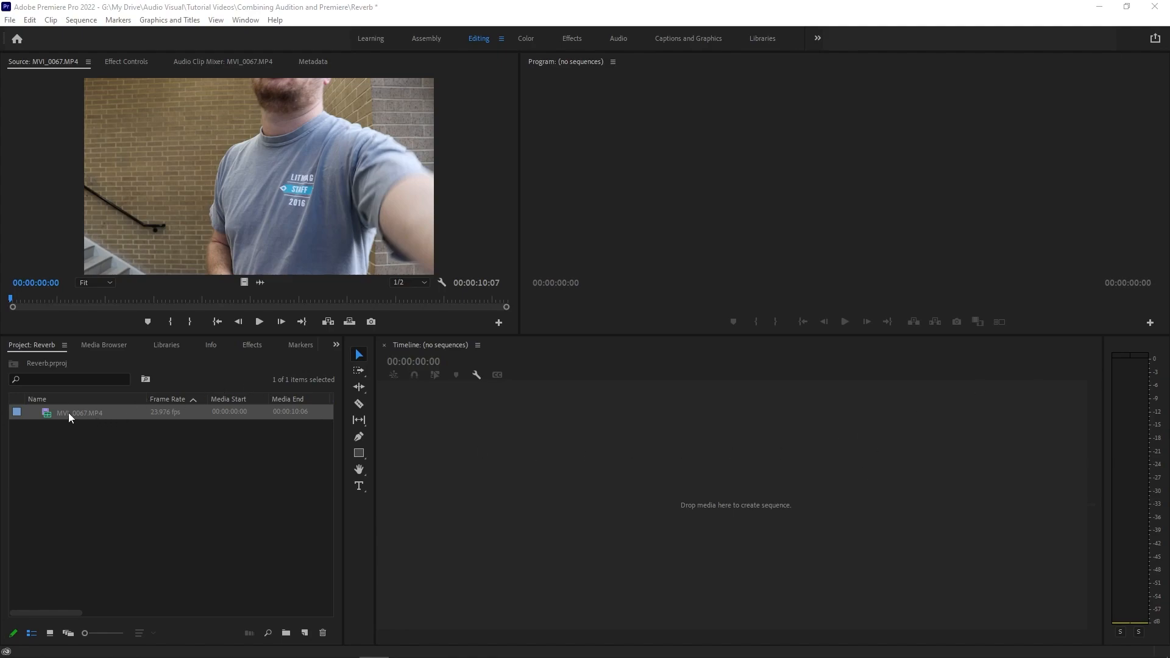
# Preview the source clip MVI_0067.MP4 and mark its in point at 00:00:02:17 and its out point at 00:00:07:03.
pyautogui.click(259, 321)
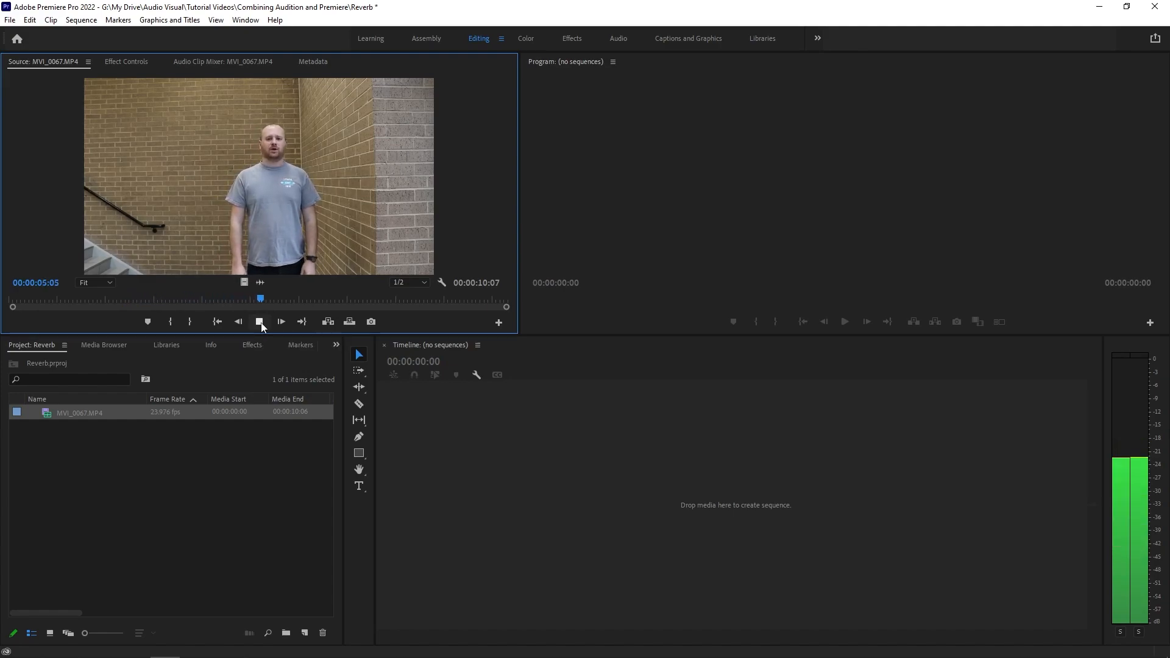
pyautogui.click(260, 322)
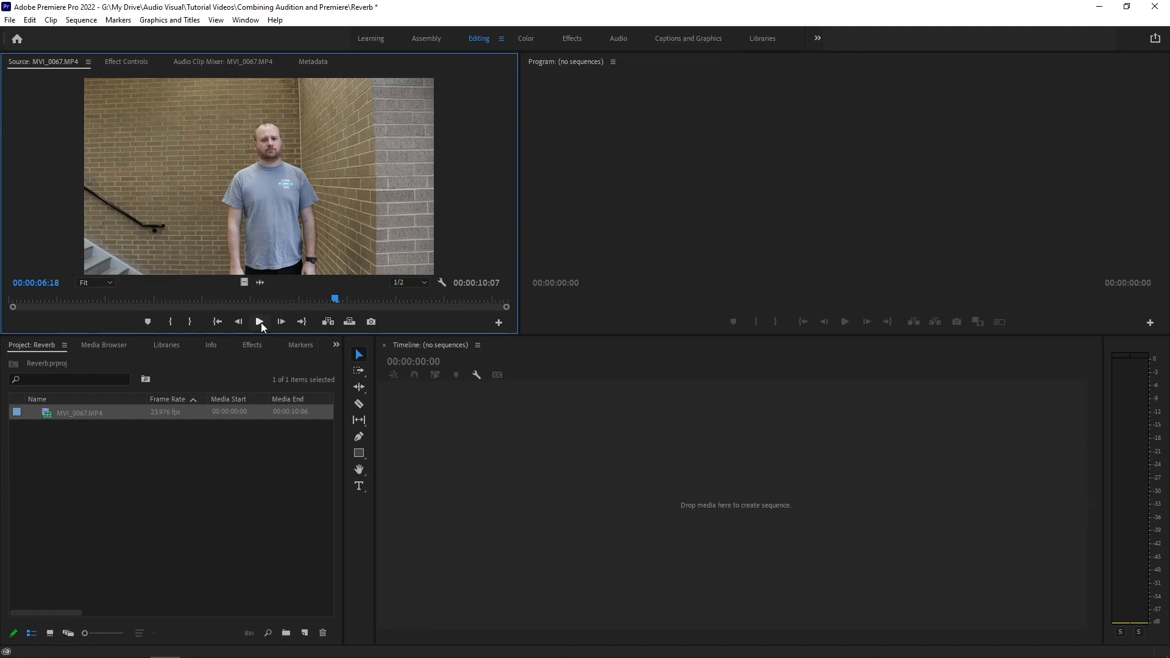
pyautogui.moveTo(161, 298); pyautogui.dragTo(141, 314)
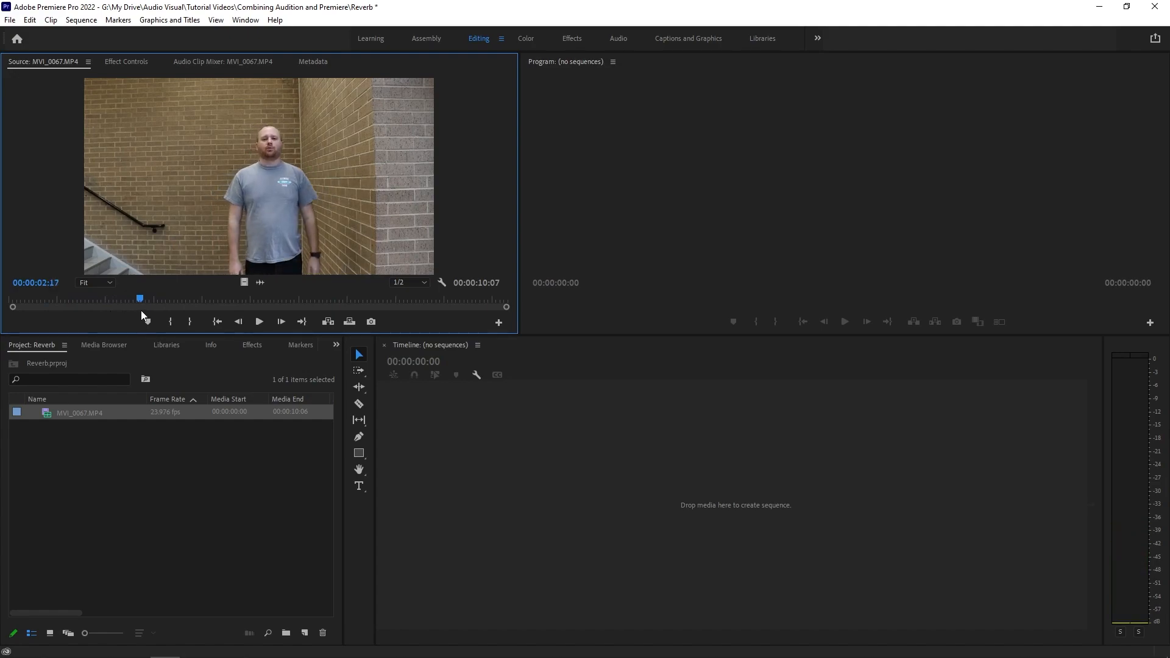
pyautogui.press('i')
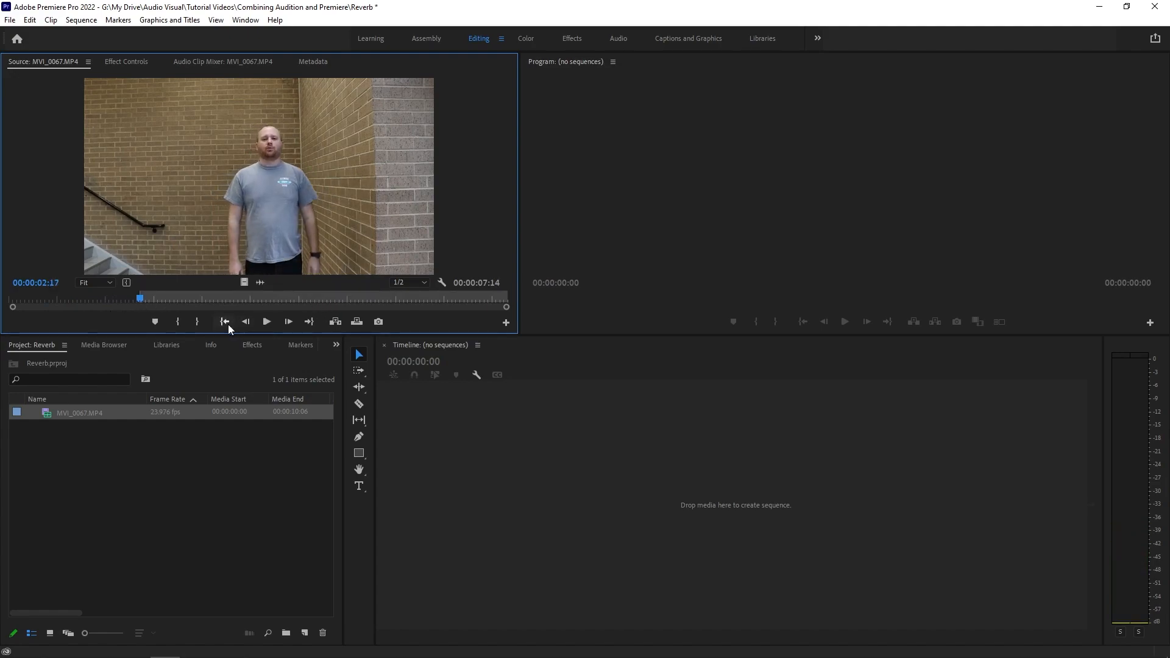
pyautogui.moveTo(166, 301); pyautogui.dragTo(357, 310)
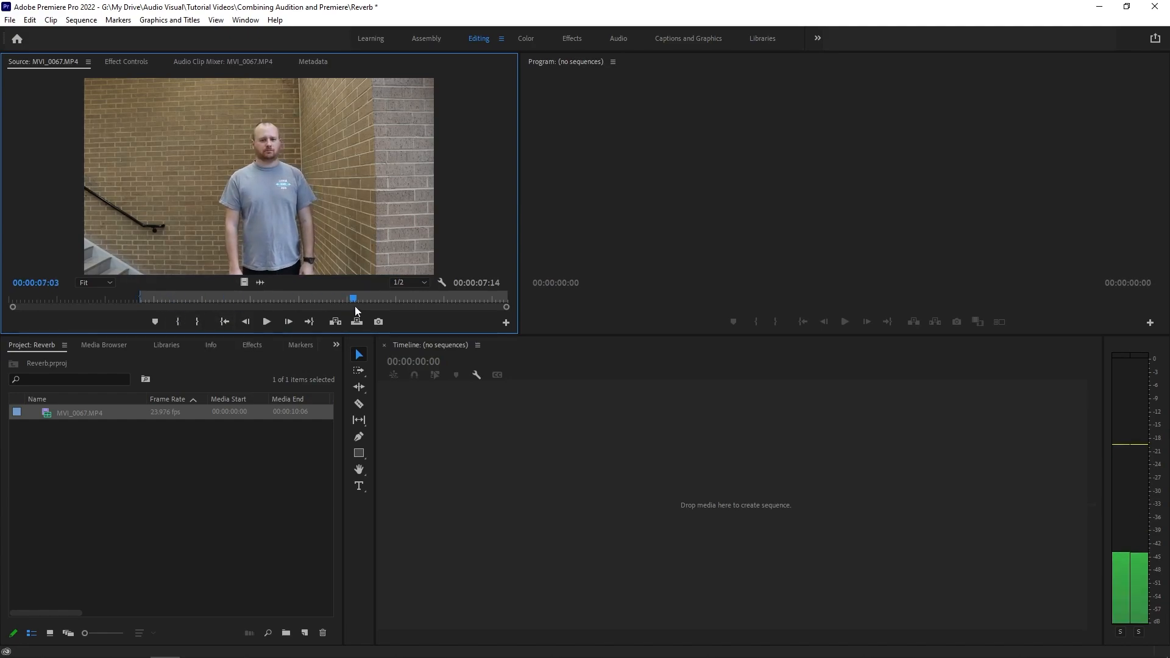
pyautogui.press('o')
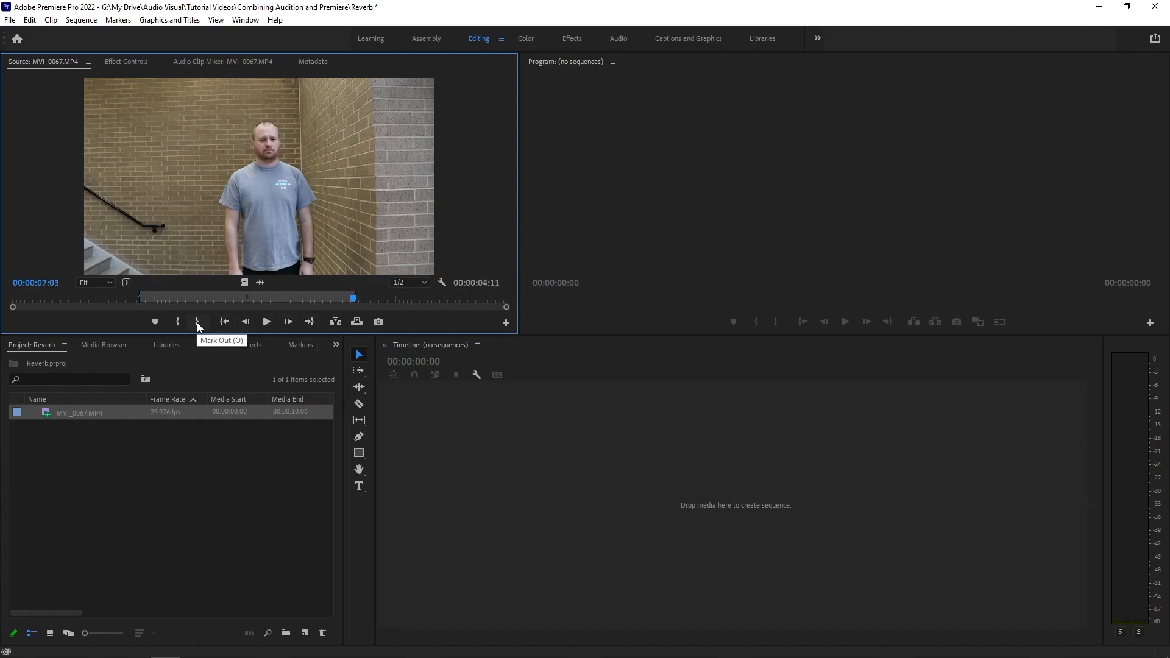
# Create a sequence from the marked part of the source clip and make the audio tracks taller.
pyautogui.moveTo(246, 188); pyautogui.dragTo(496, 469)
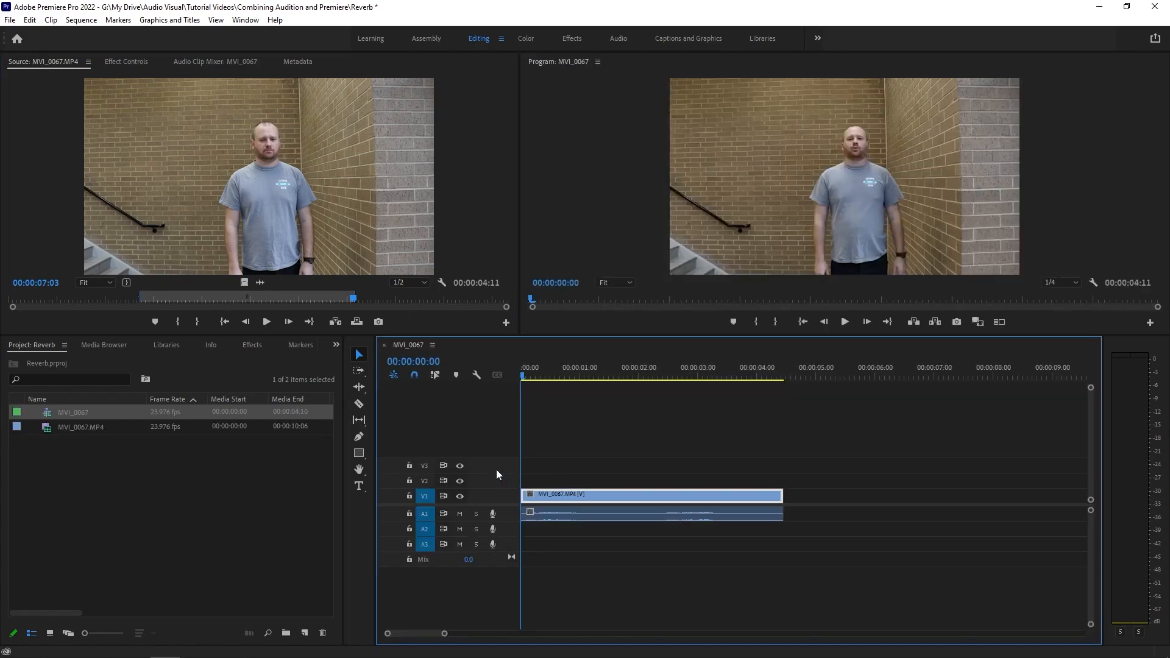
pyautogui.moveTo(1091, 625); pyautogui.dragTo(1089, 607)
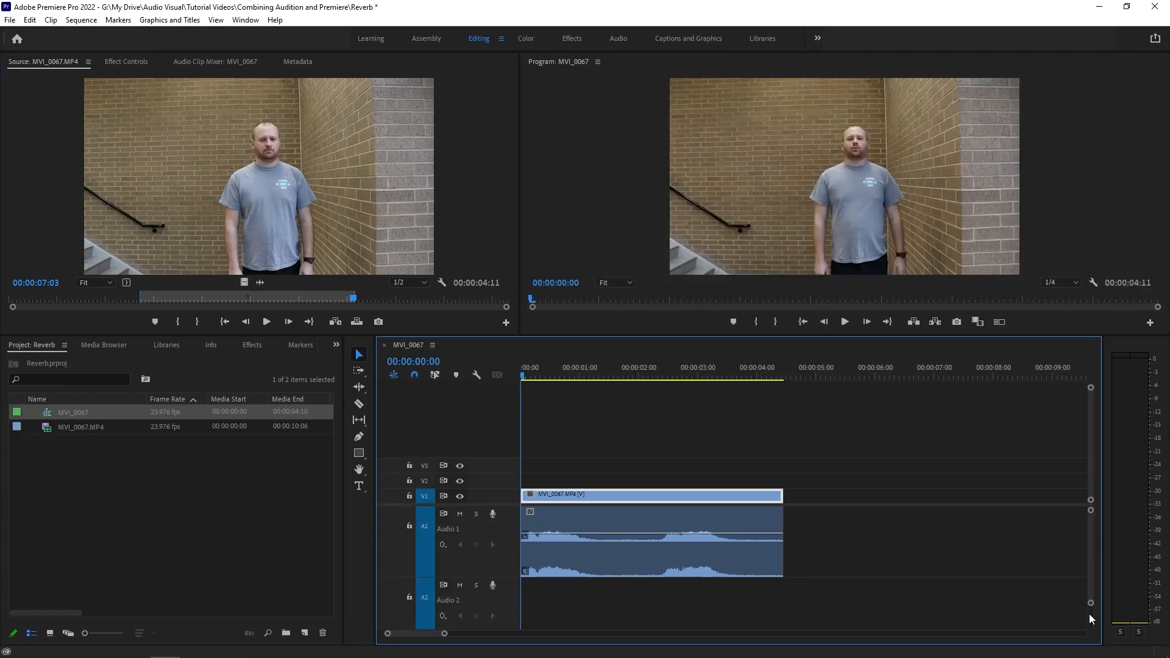
# Select only the audio clip on track A1 and send it to Adobe Audition for editing.
pyautogui.keyDown('alt'); pyautogui.click(723, 557); pyautogui.keyUp('alt')
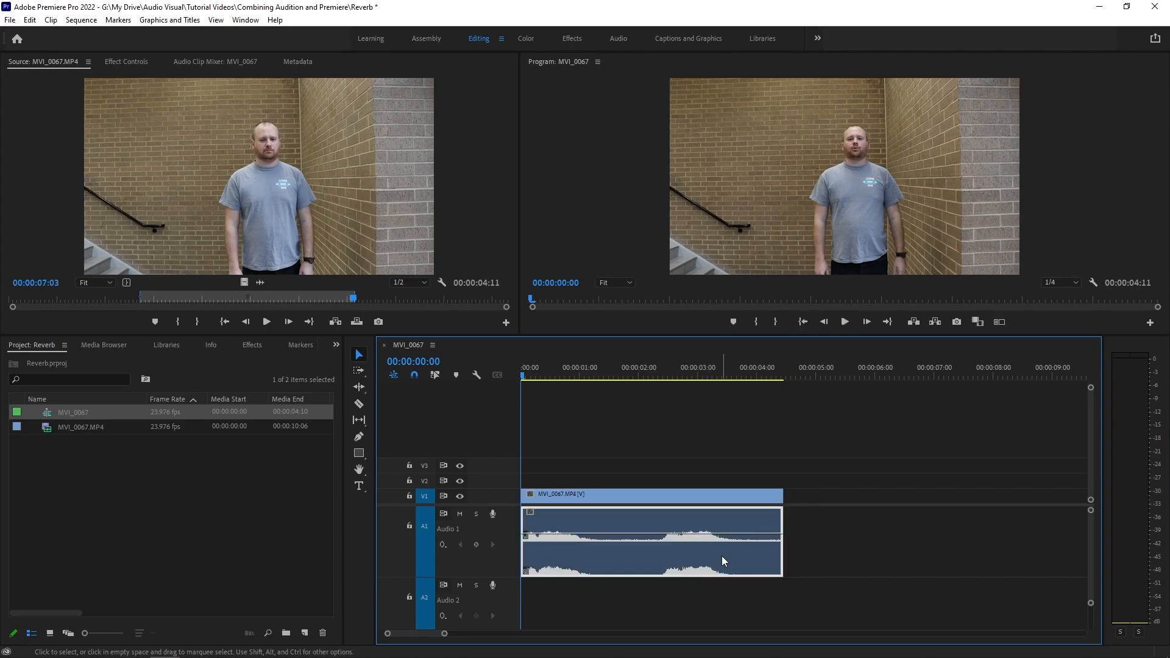
pyautogui.rightClick(611, 563)
pyautogui.click(675, 148)
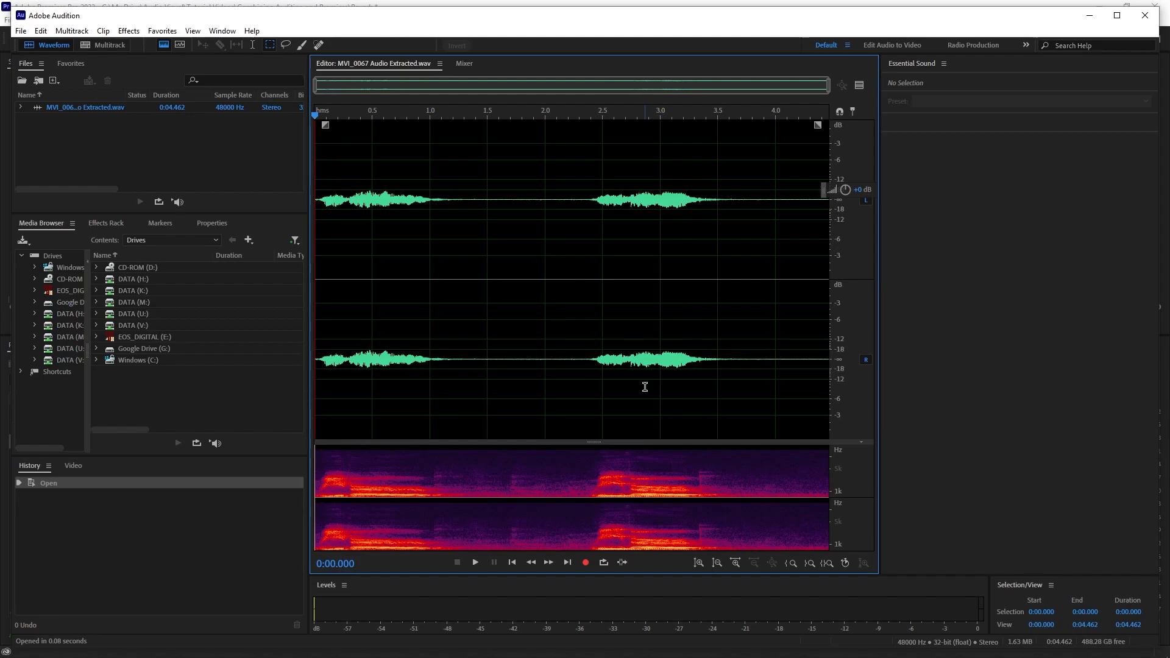
# Apply the De-Reverb favorite to the entire waveform and play back the processed audio.
pyautogui.hotkey('ctrl', 'a')
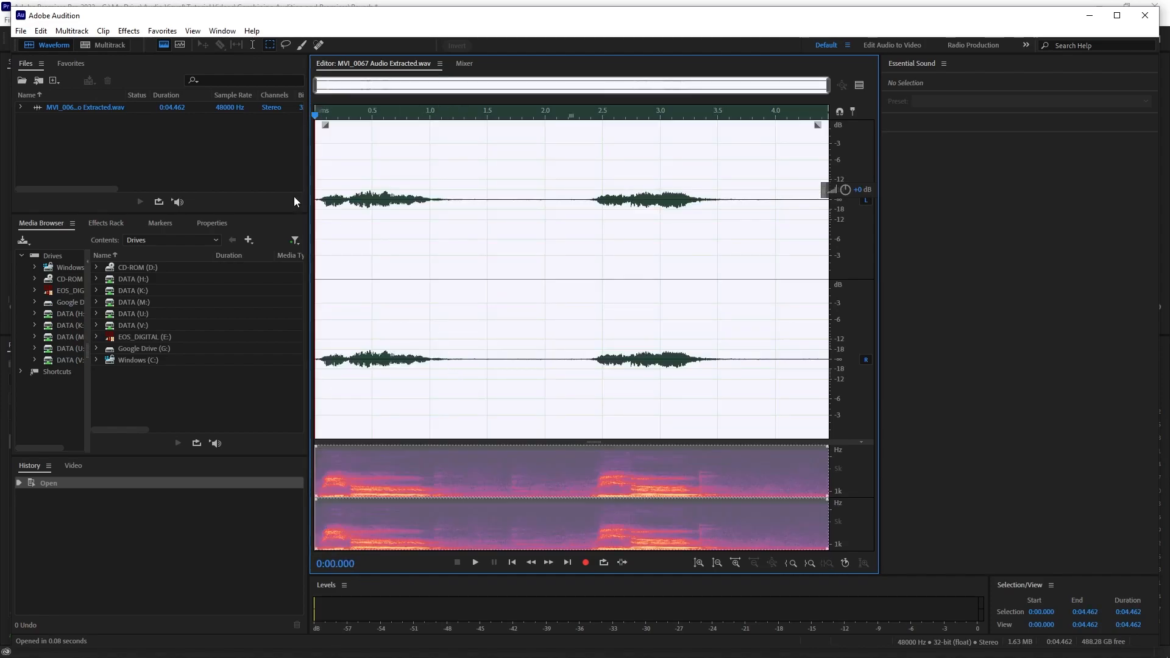
pyautogui.click(162, 32)
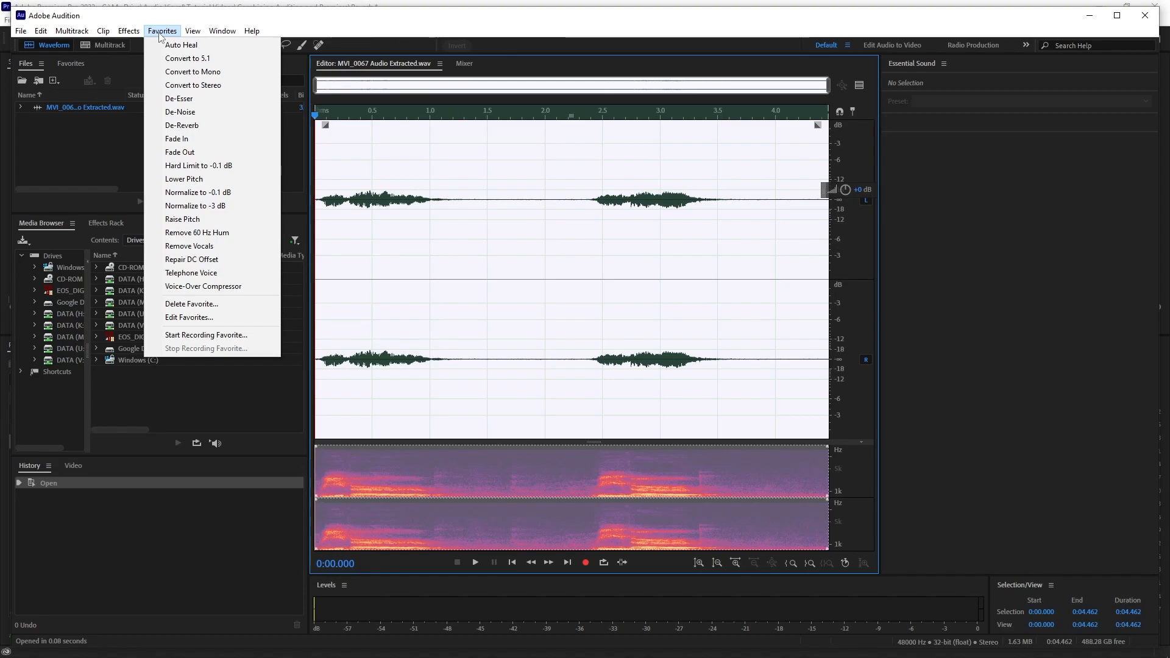
pyautogui.click(182, 126)
pyautogui.press('space')
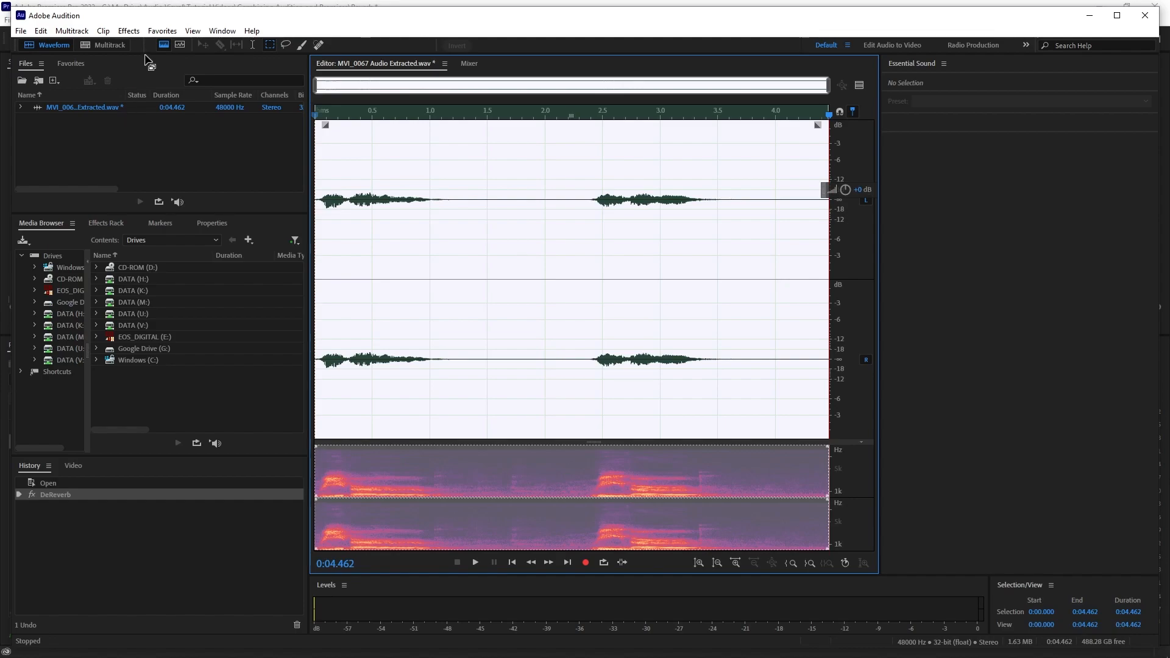
pyautogui.click(136, 31)
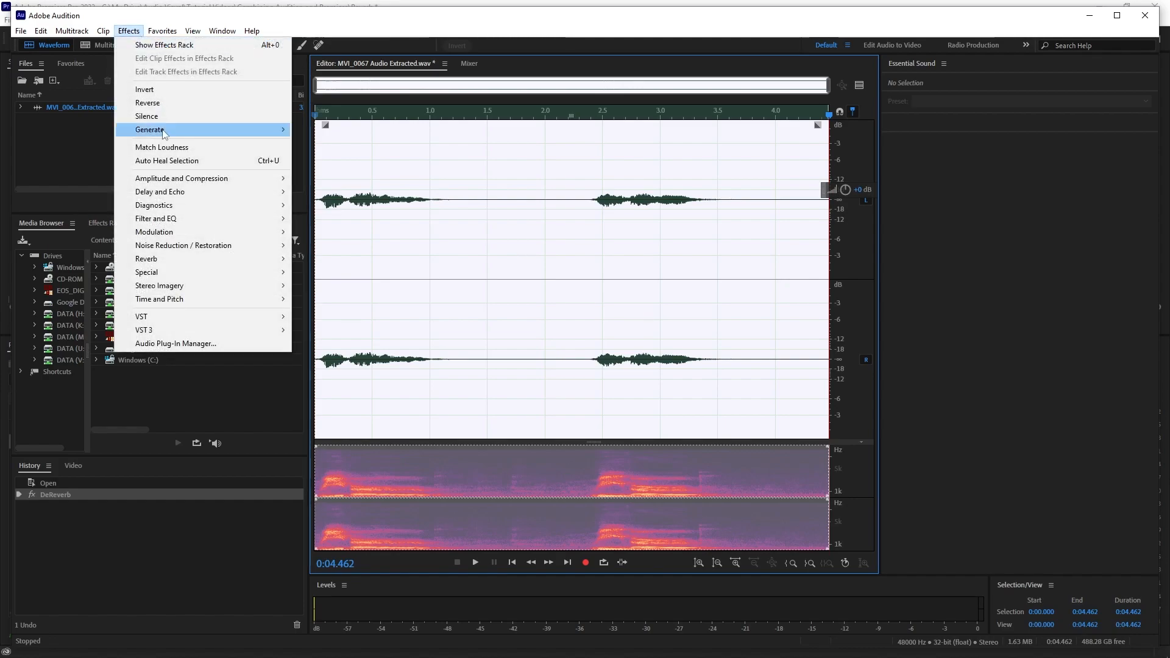
pyautogui.moveTo(180, 271)
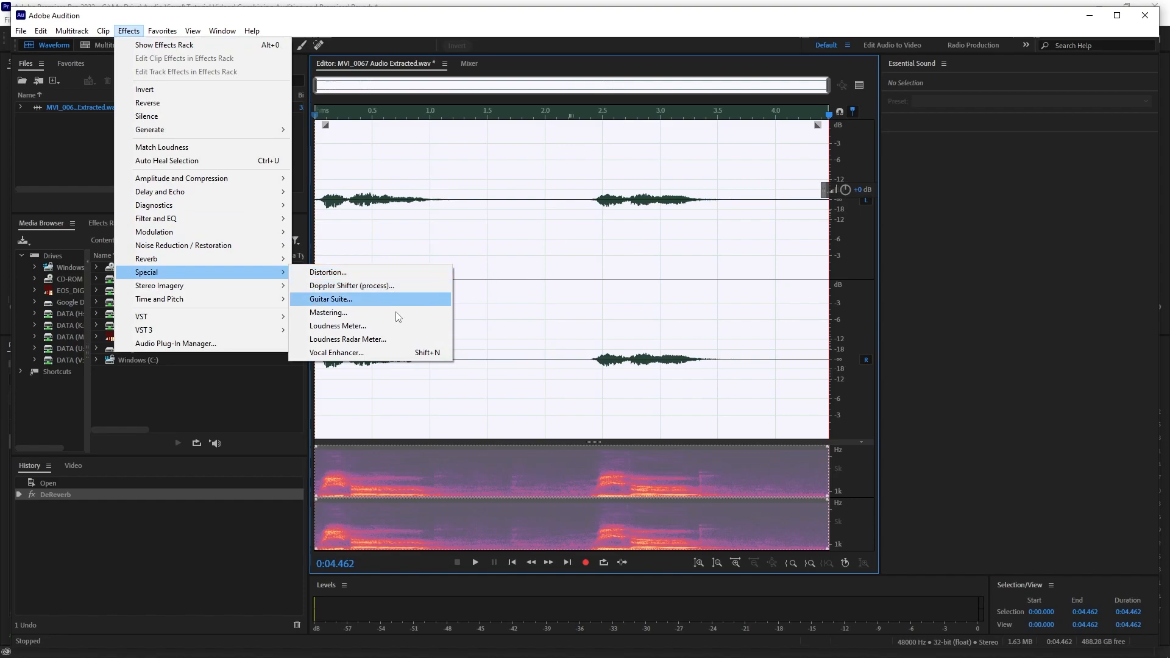
pyautogui.click(393, 356)
pyautogui.click(675, 376)
# Apply the Vocal Enhancer effect with the Low Tone option to the entire waveform.
pyautogui.click(129, 31)
pyautogui.moveTo(146, 275)
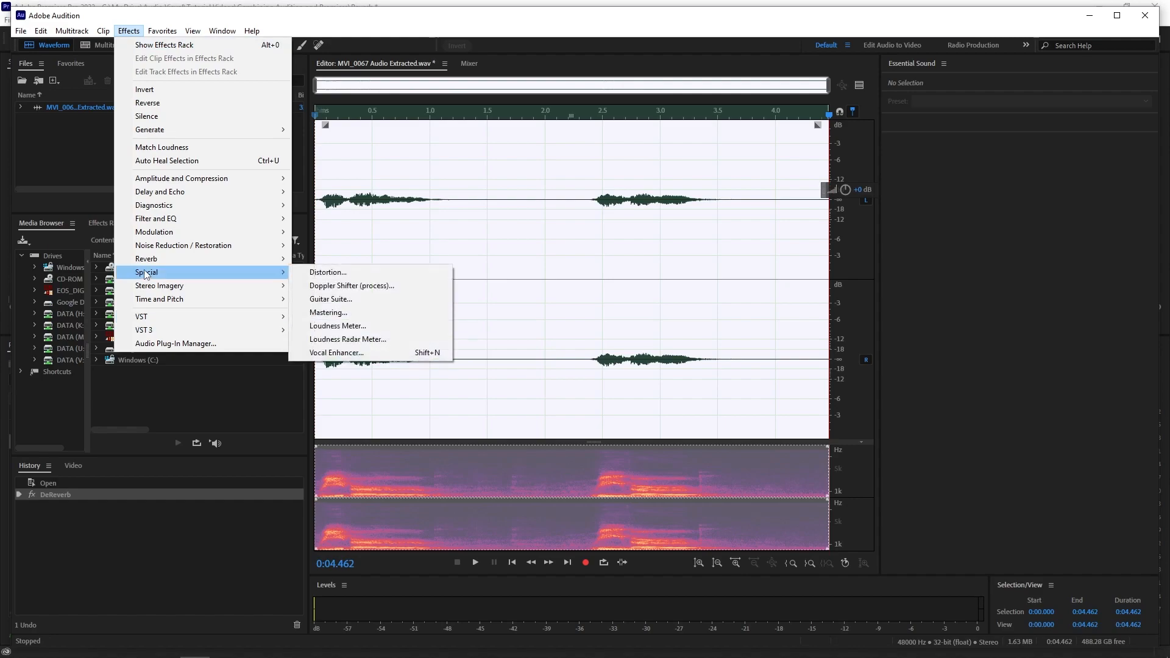
pyautogui.click(368, 354)
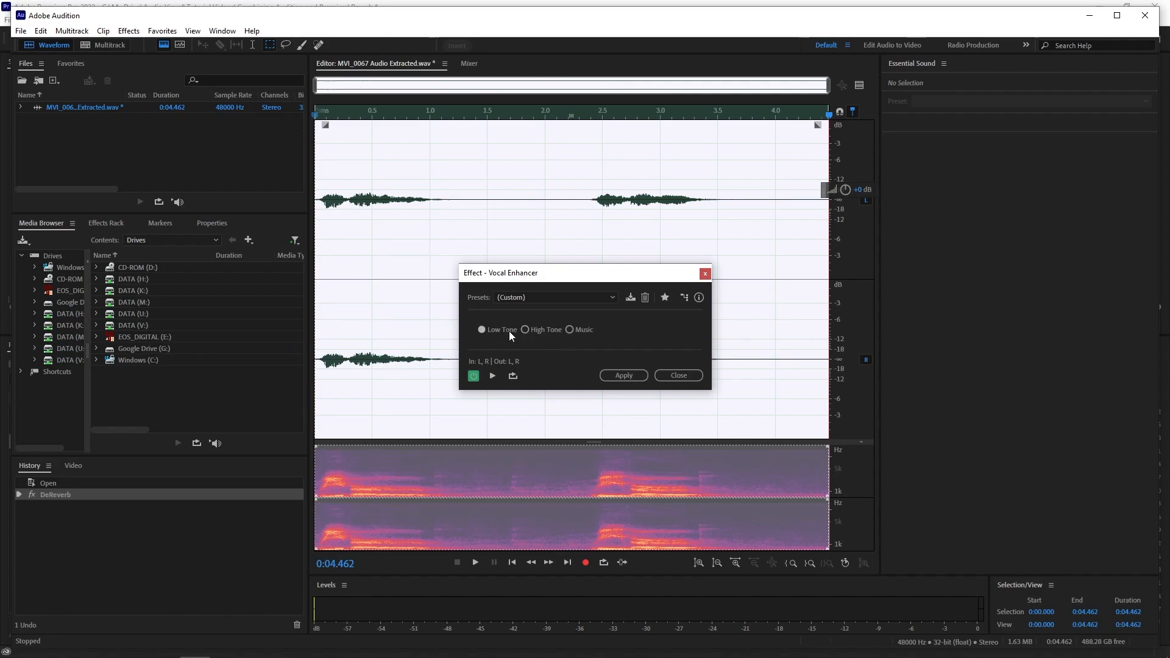
pyautogui.click(613, 375)
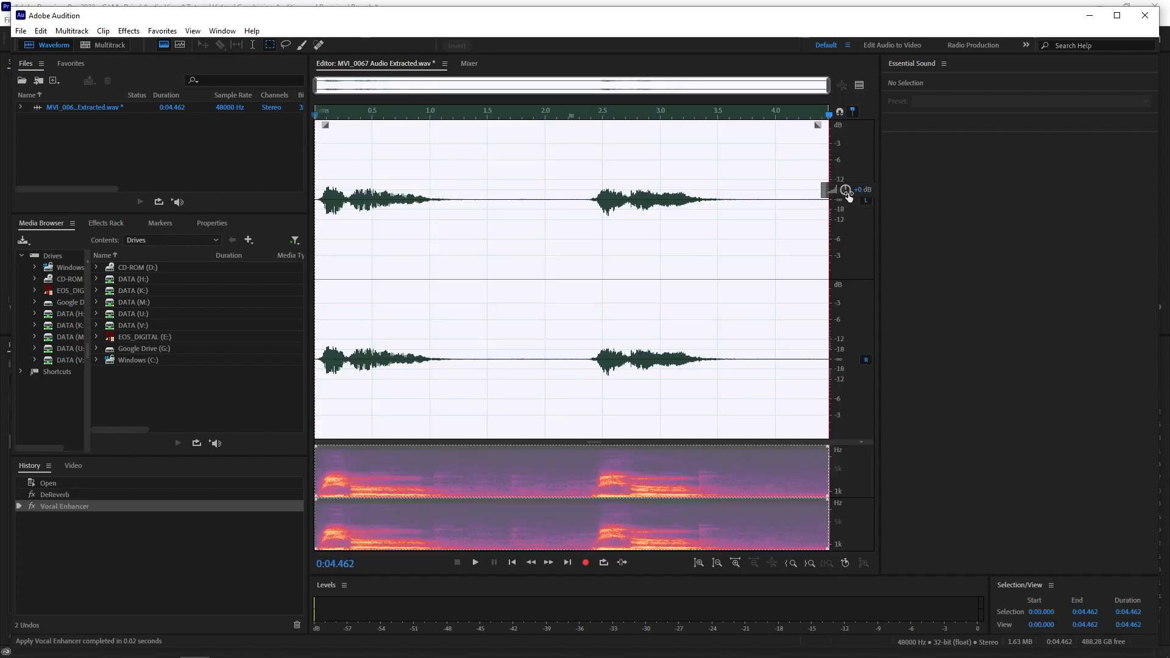
# Amplify the entire waveform until its loudest peaks come close to full scale, and play back the audio.
pyautogui.moveTo(847, 190); pyautogui.dragTo(881, 185)
pyautogui.press('space')
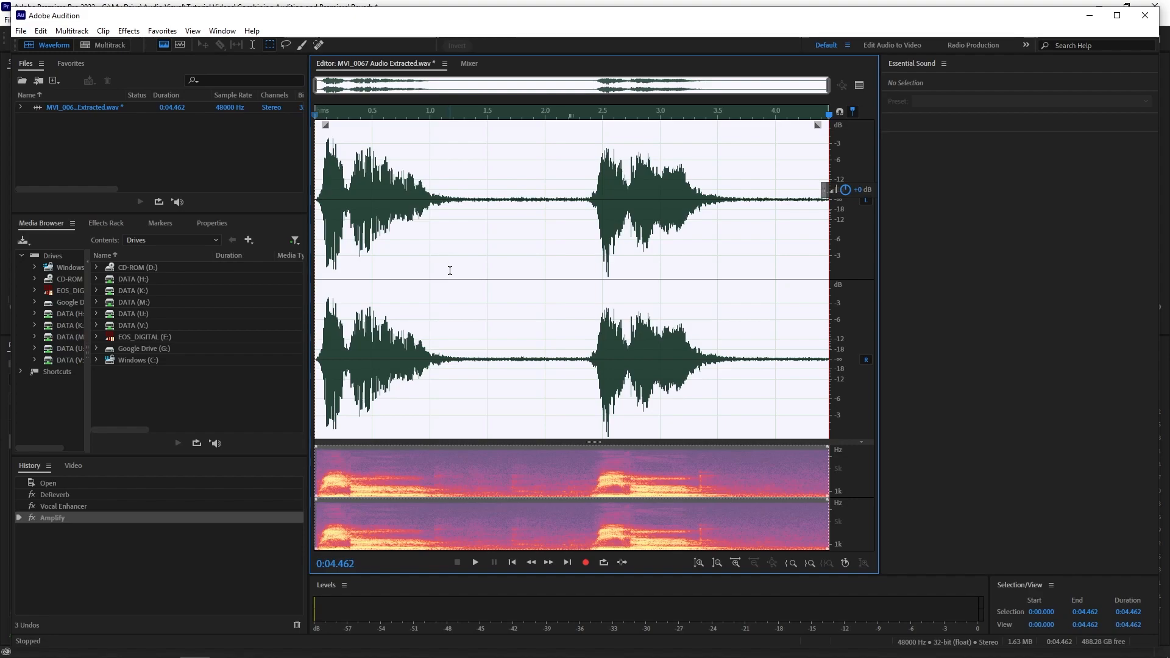
# Apply the DeNoise effect with an amount of 40% to the entire waveform.
pyautogui.click(160, 31)
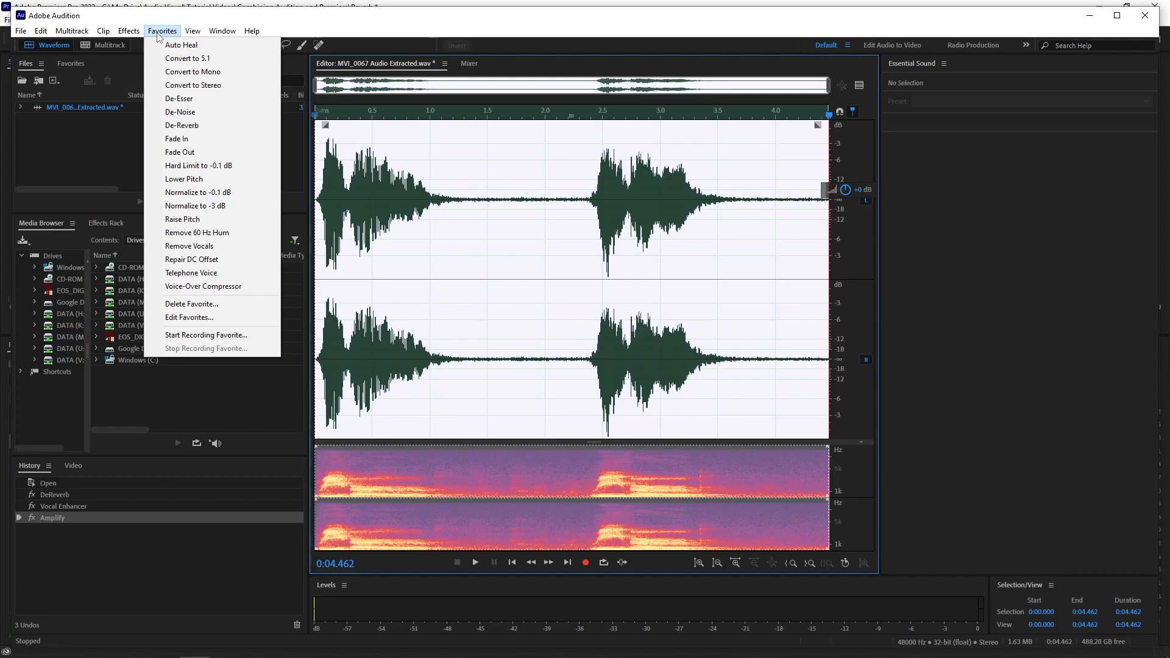
pyautogui.moveTo(133, 32)
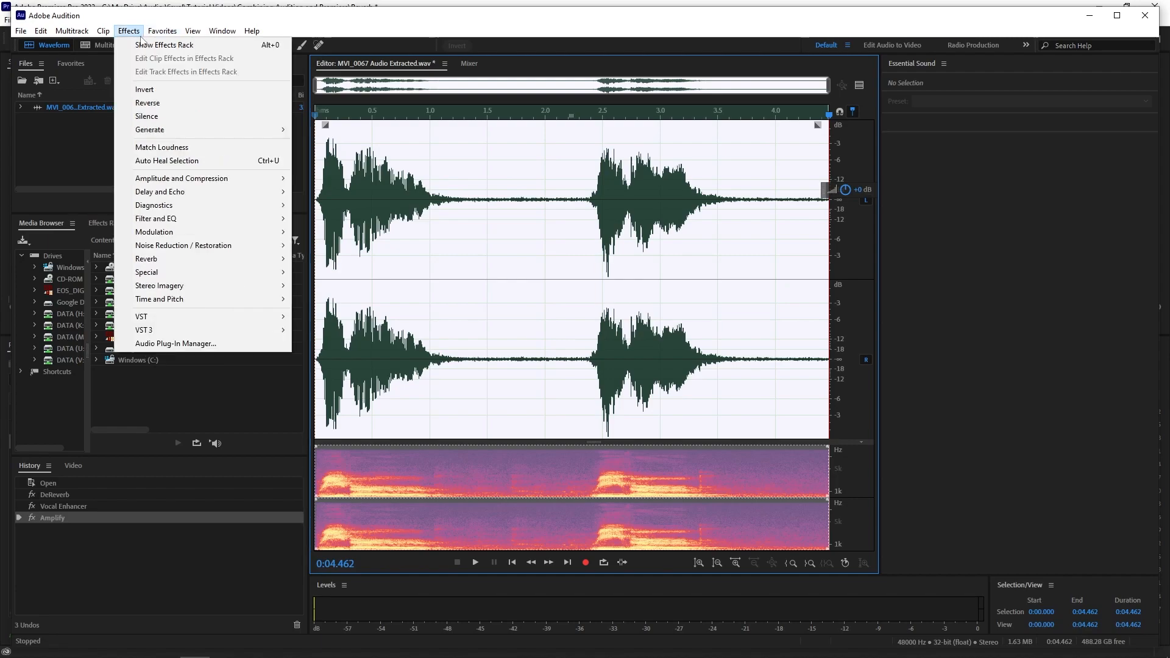
pyautogui.moveTo(174, 249)
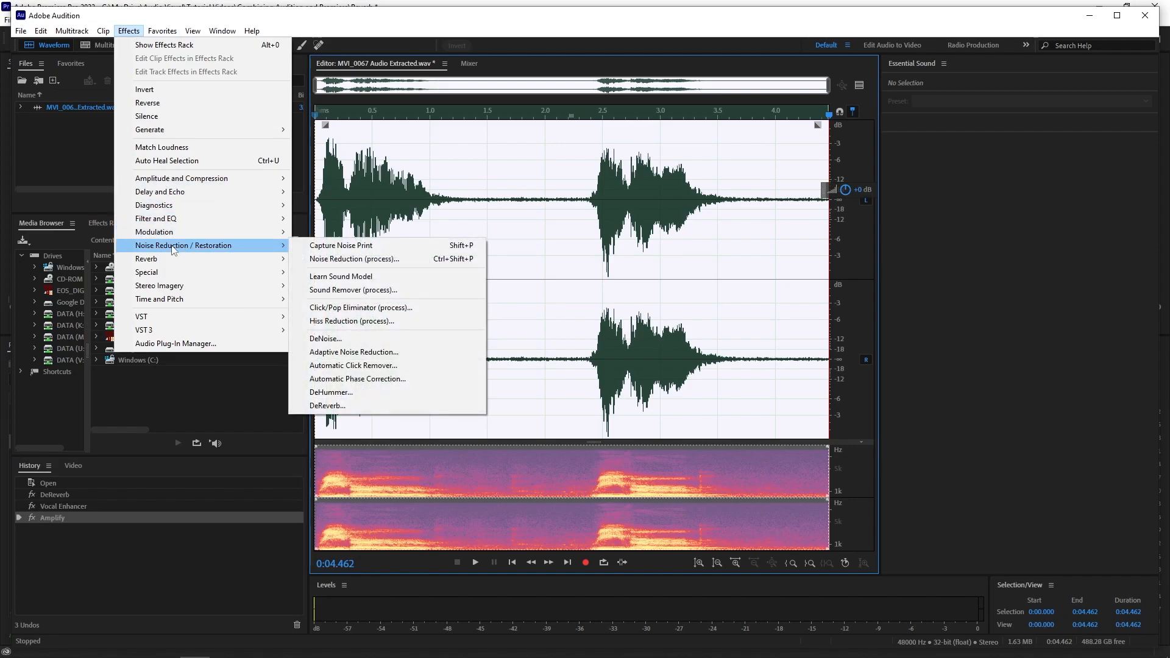
pyautogui.click(354, 339)
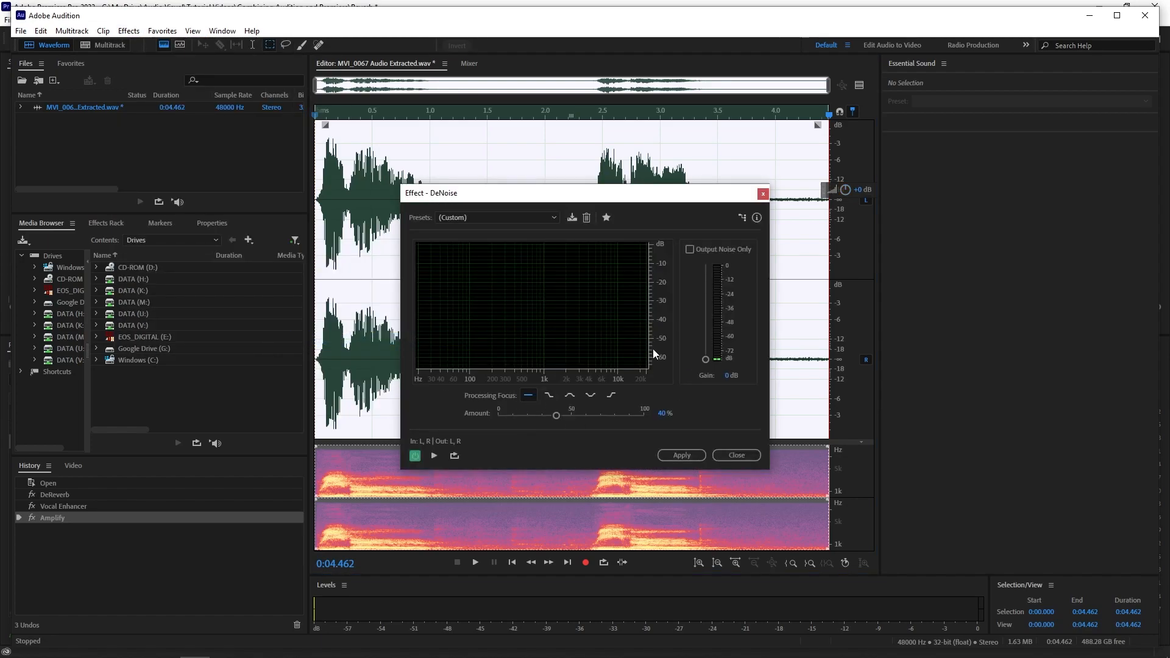
pyautogui.click(682, 455)
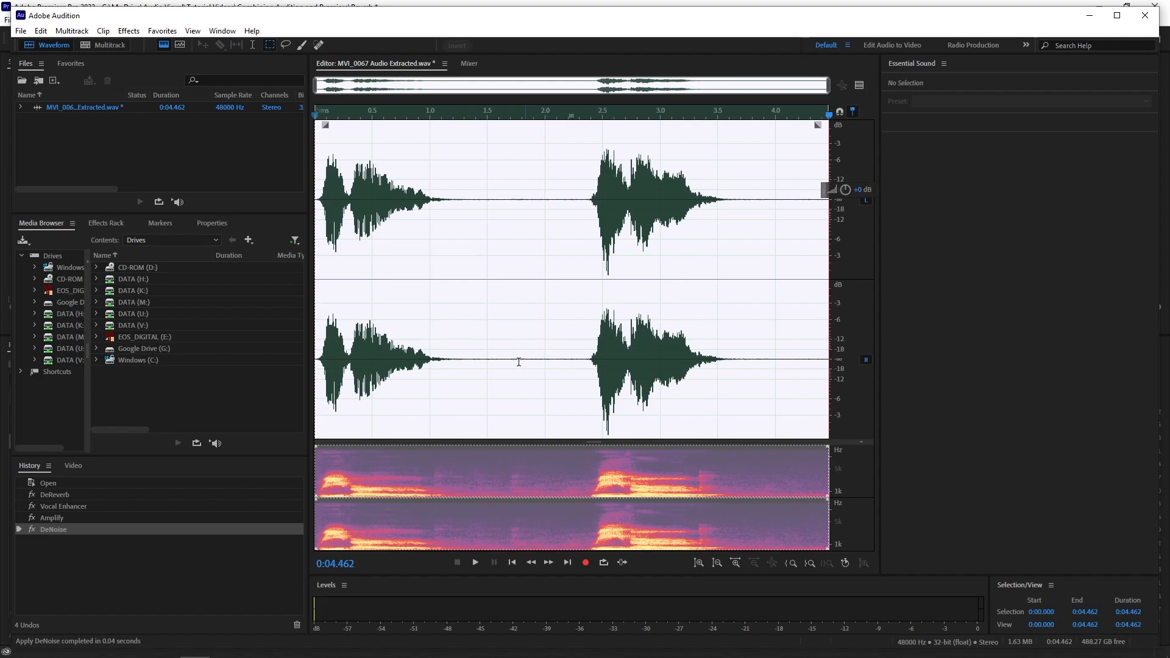
# Play back the denoised audio from the beginning and clear the waveform selection.
pyautogui.click(317, 356)
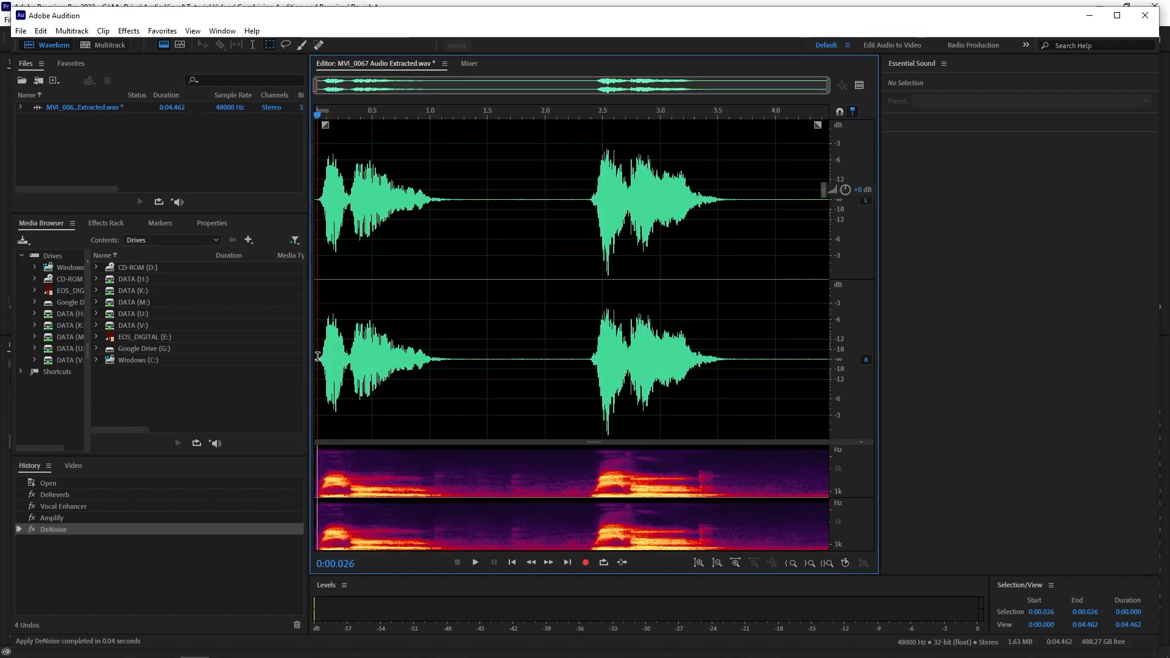
pyautogui.press('space')
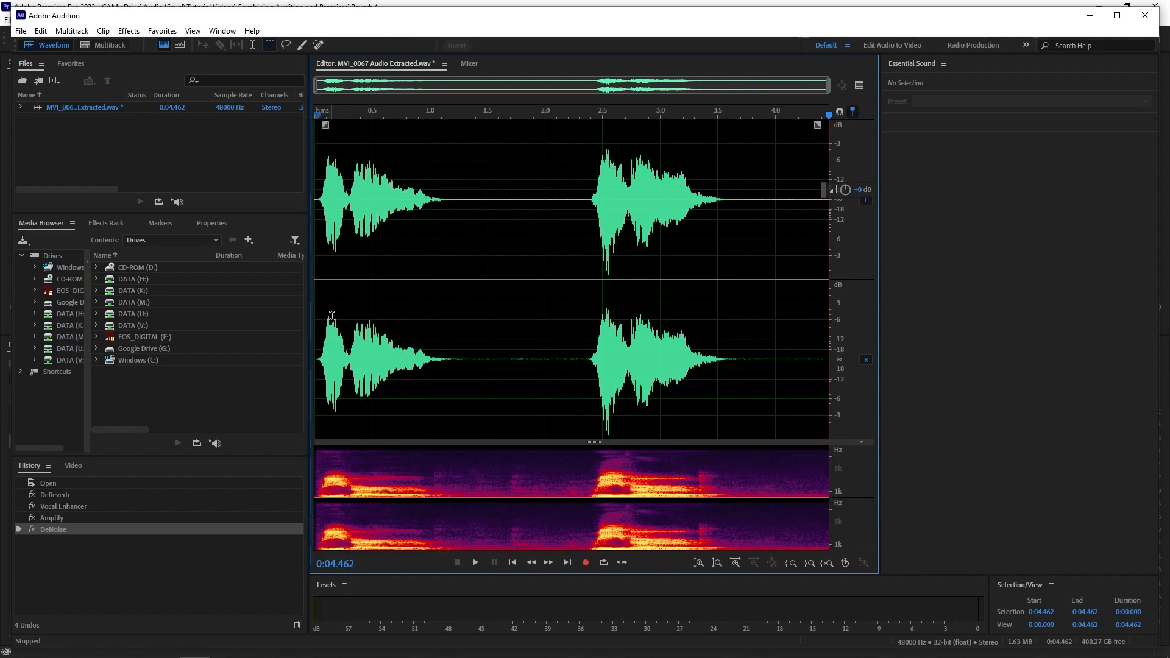
pyautogui.hotkey('ctrl', 'a')
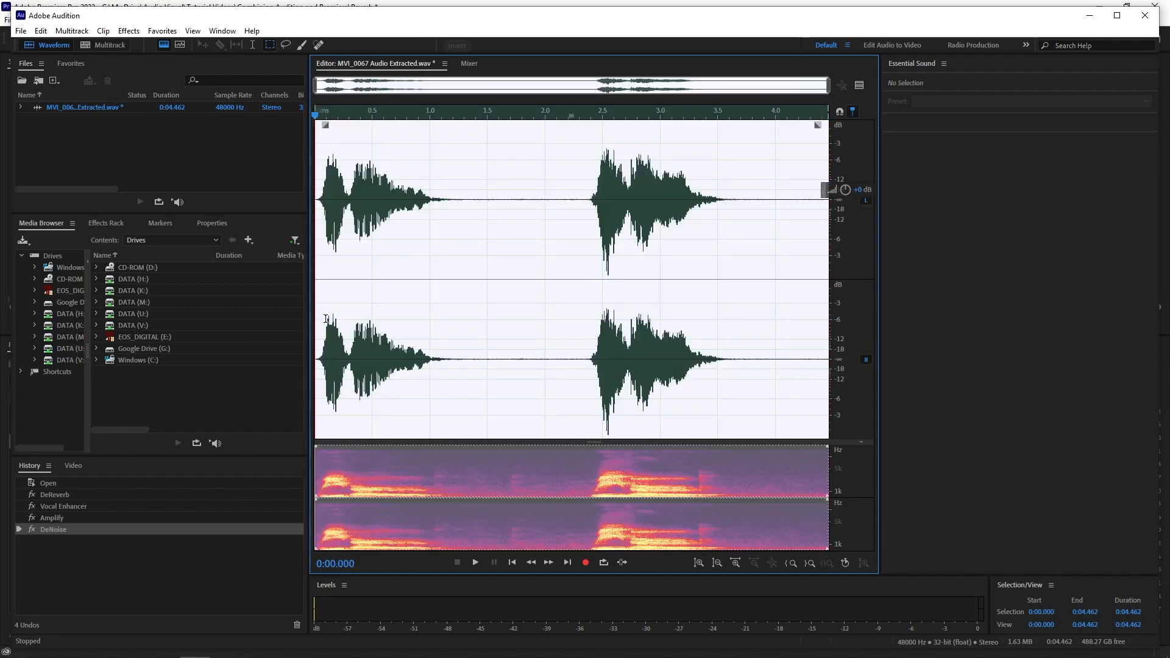
pyautogui.click(508, 264)
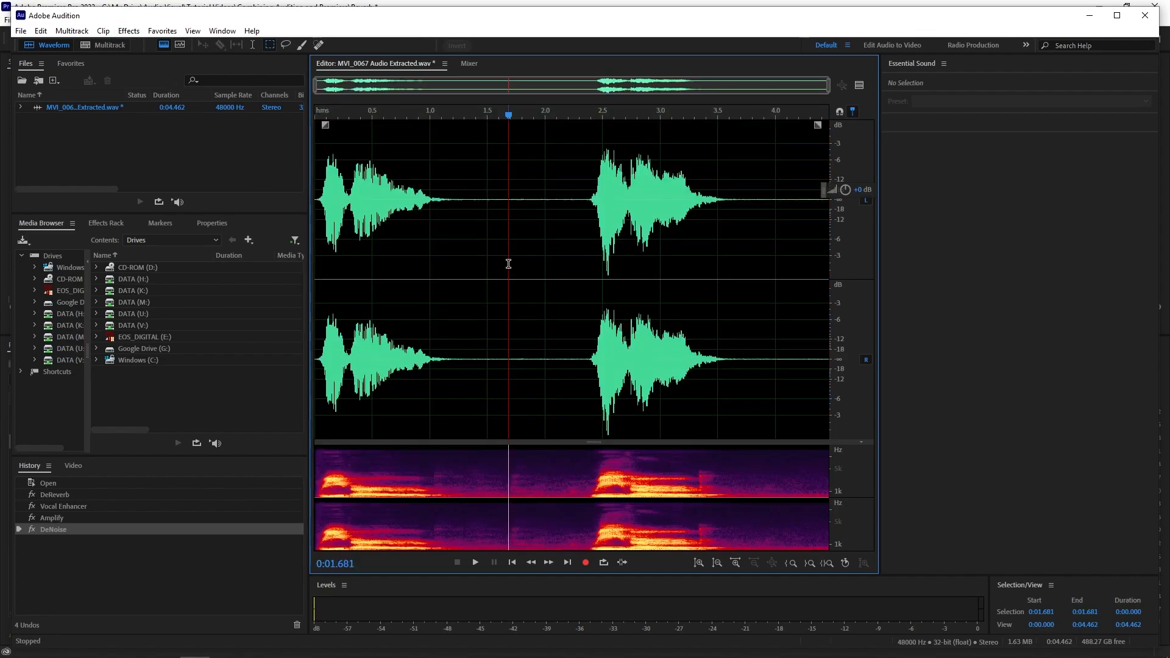
# Save the cleaned audio file and close Audition to return to the Premiere Pro sequence.
pyautogui.click(20, 31)
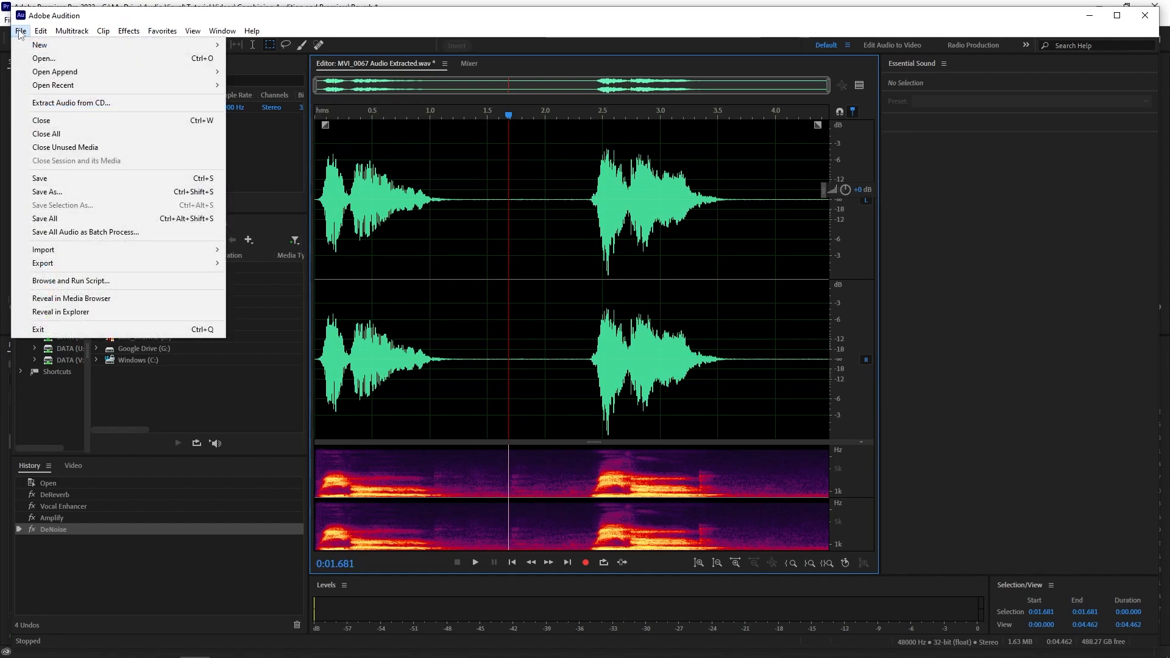
pyautogui.click(50, 179)
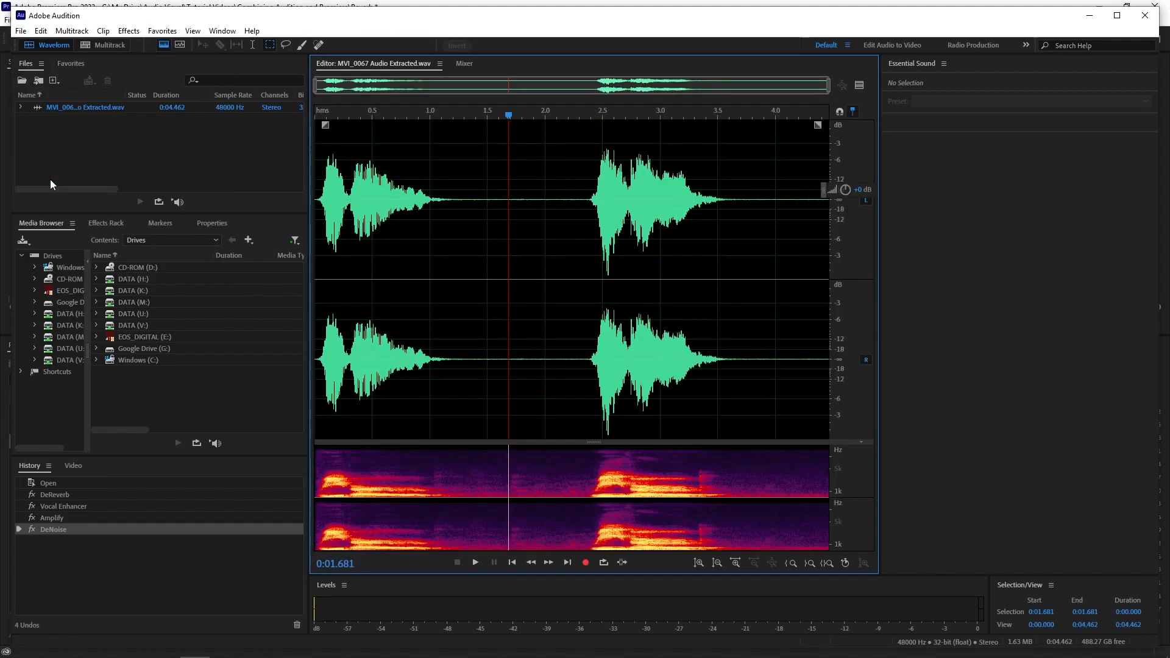
pyautogui.click(1146, 15)
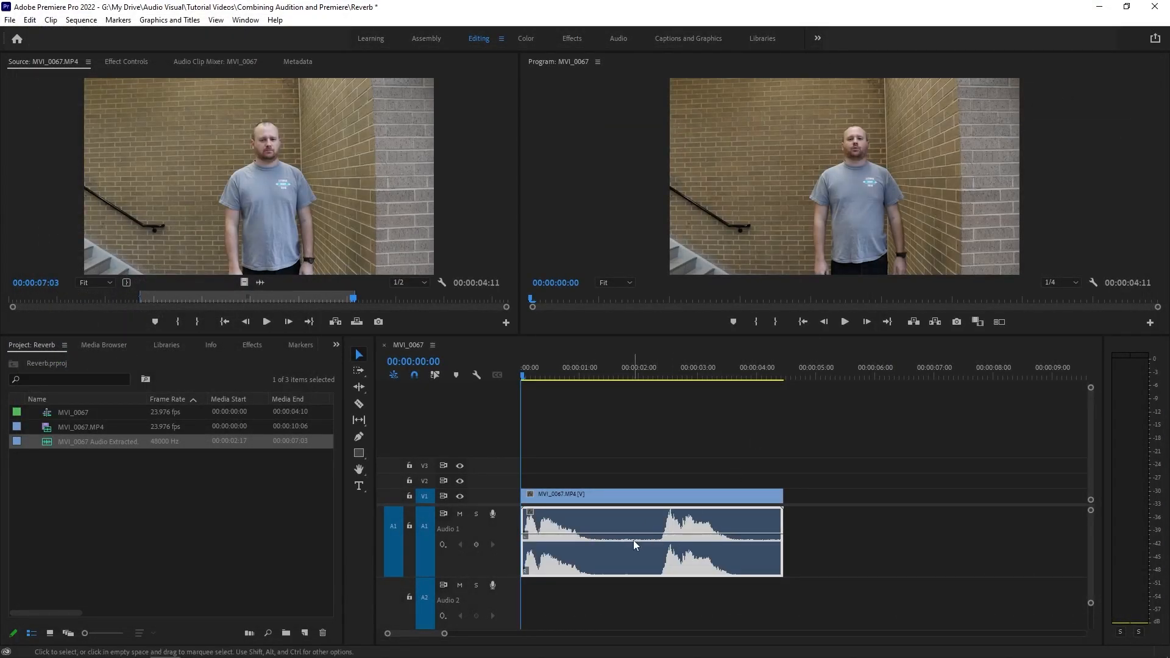
# Trim the end of the linked video and audio clip so it lasts about 00:00:03:17, and play back the sequence.
pyautogui.moveTo(776, 514); pyautogui.dragTo(739, 496)
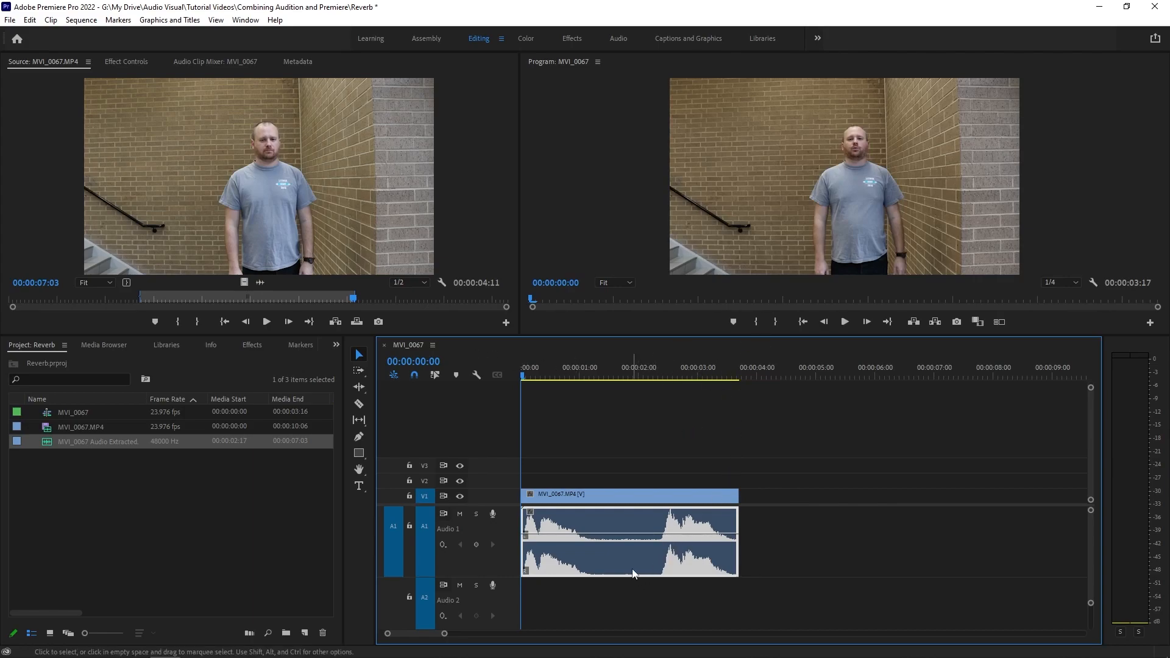
pyautogui.press('space')
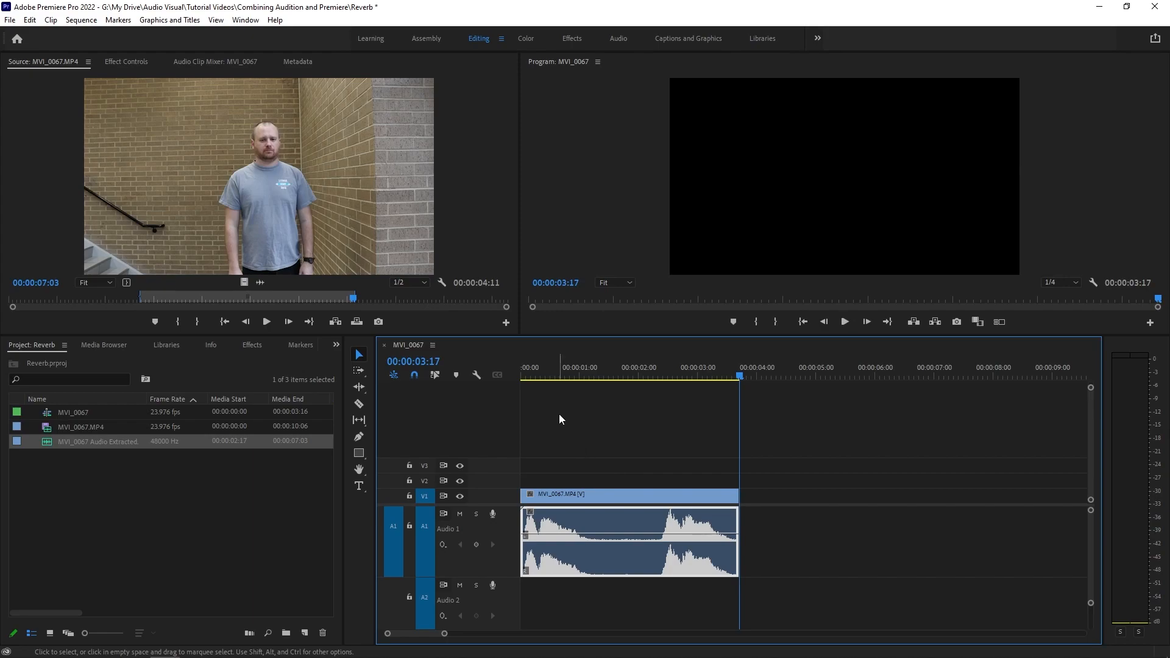
pyautogui.moveTo(593, 366); pyautogui.dragTo(580, 367)
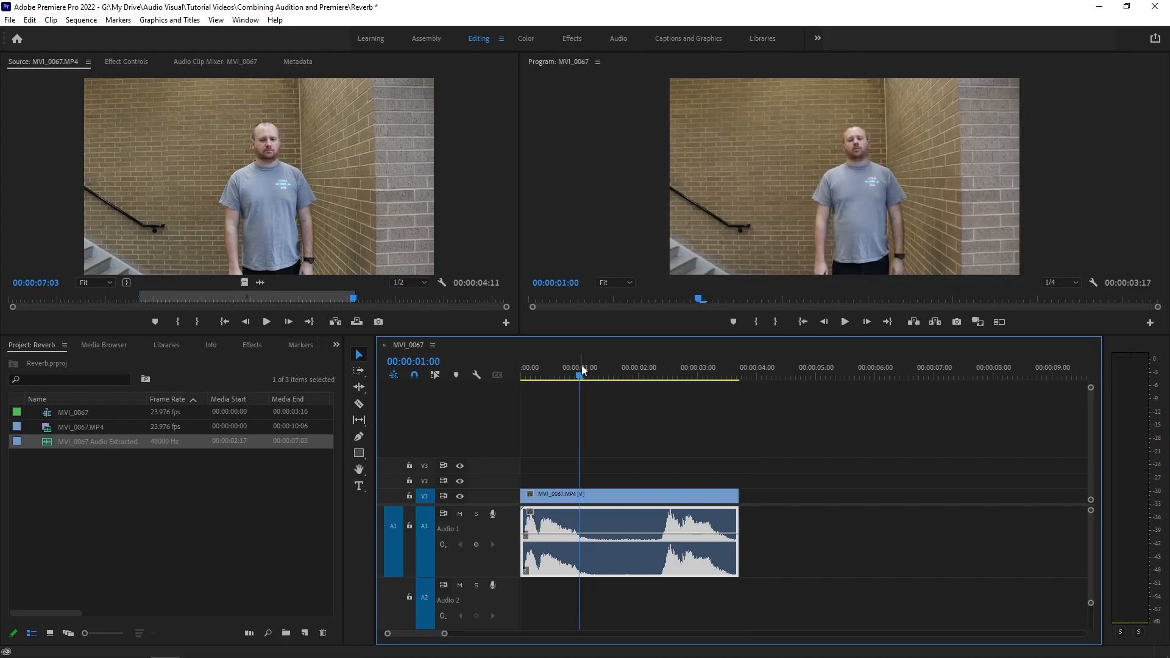